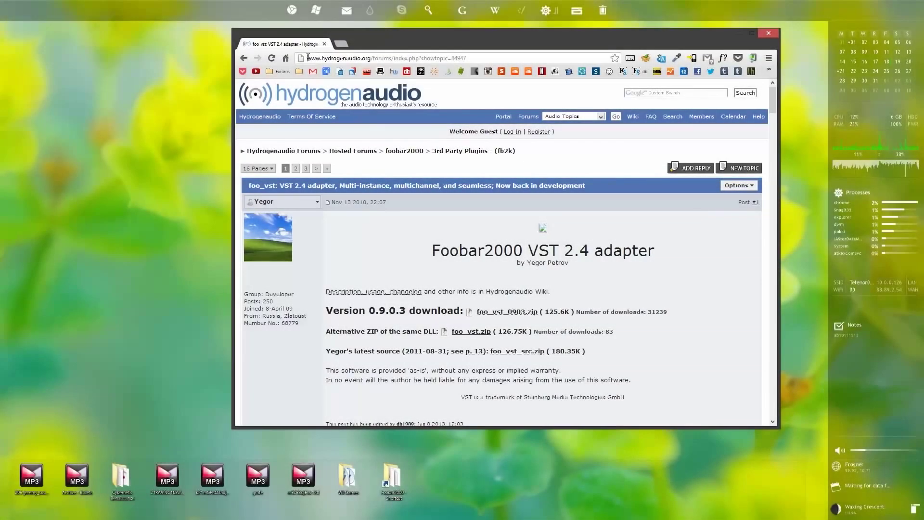
# Download foo_vst_0903.zip from the Hydrogenaudio forum post and save it to the Desktop
pyautogui.moveTo(309, 57); pyautogui.dragTo(472, 57)
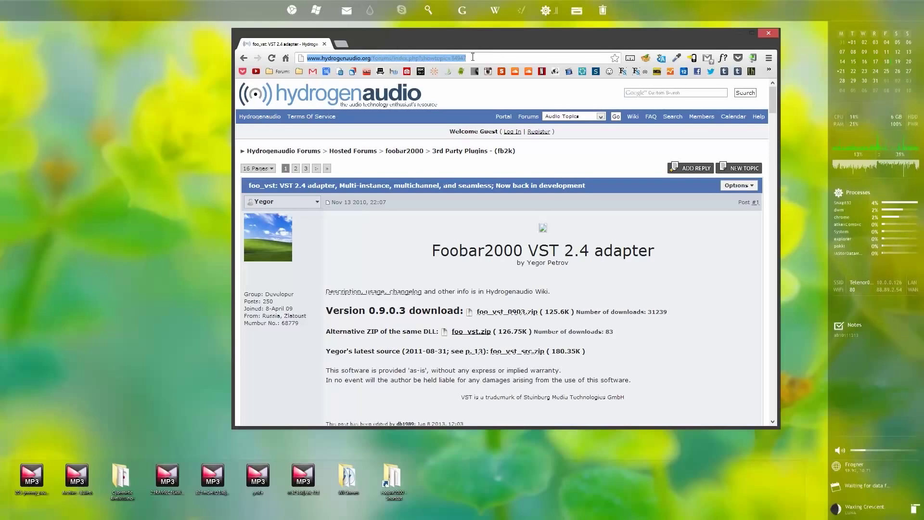
pyautogui.click(513, 311)
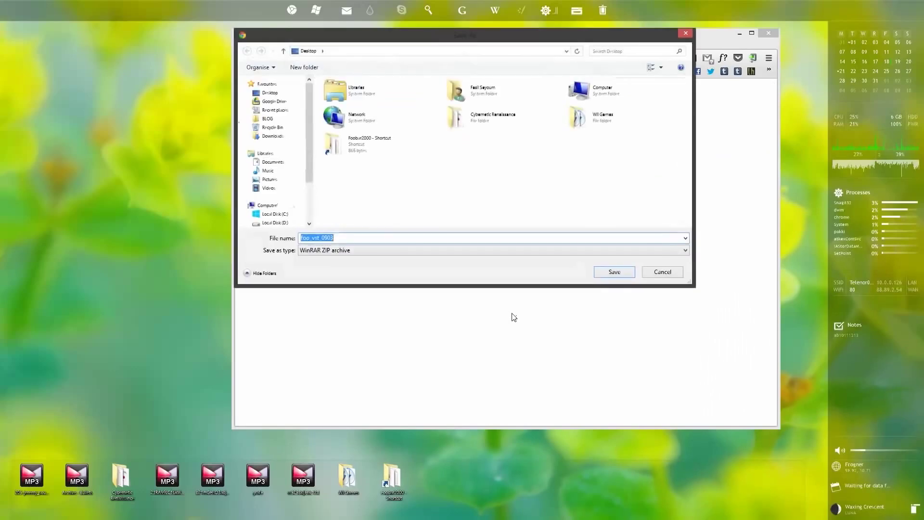
pyautogui.click(614, 273)
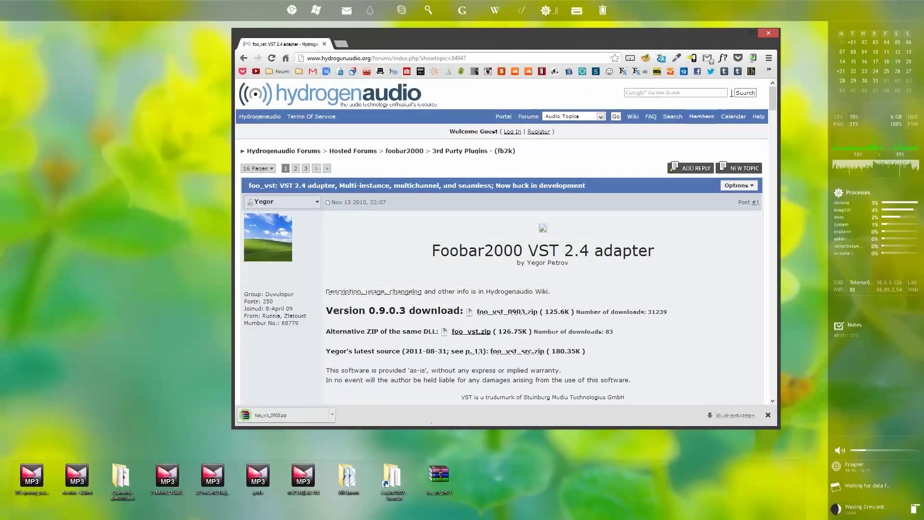
# Close Chrome and open the downloaded zip and foobar2000's components folder
pyautogui.click(764, 35)
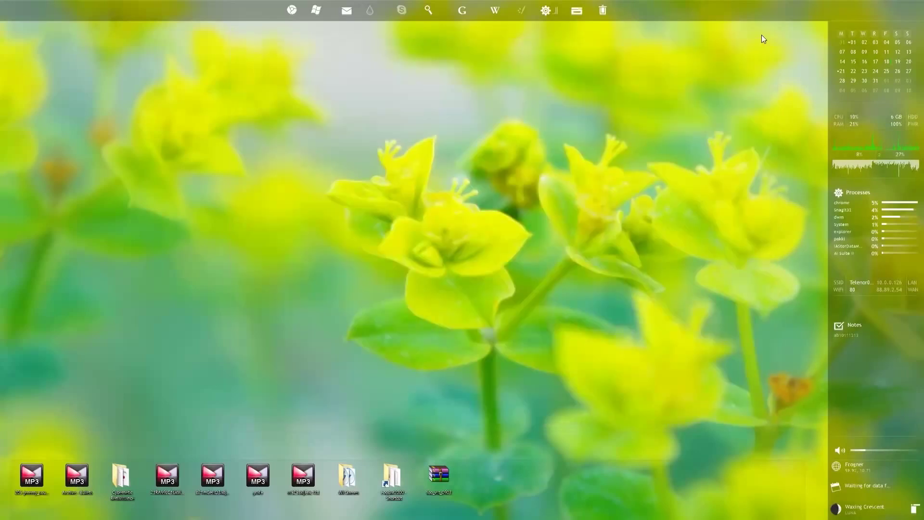
pyautogui.rightClick(440, 474)
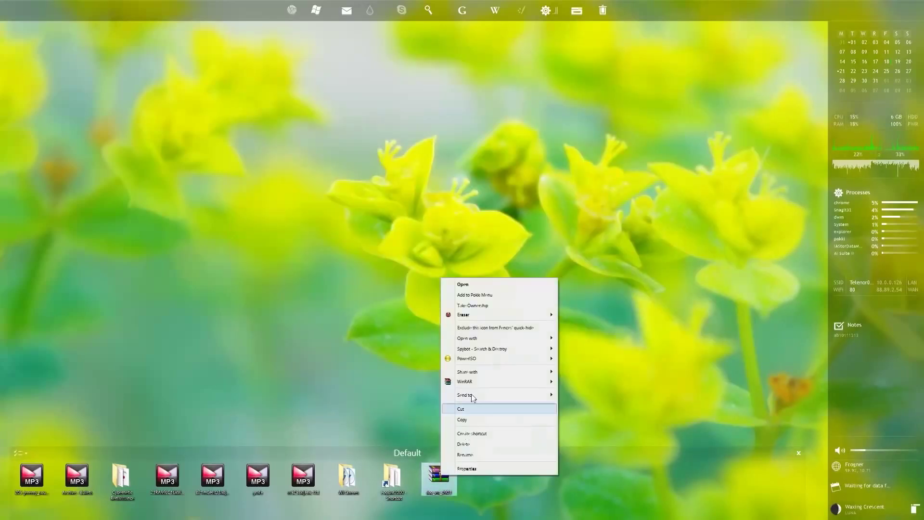
pyautogui.click(409, 421)
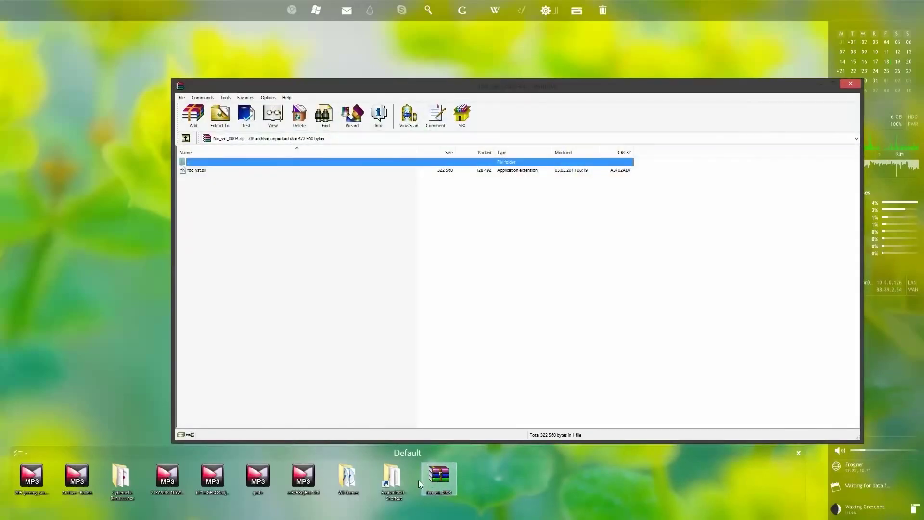
pyautogui.click(396, 482)
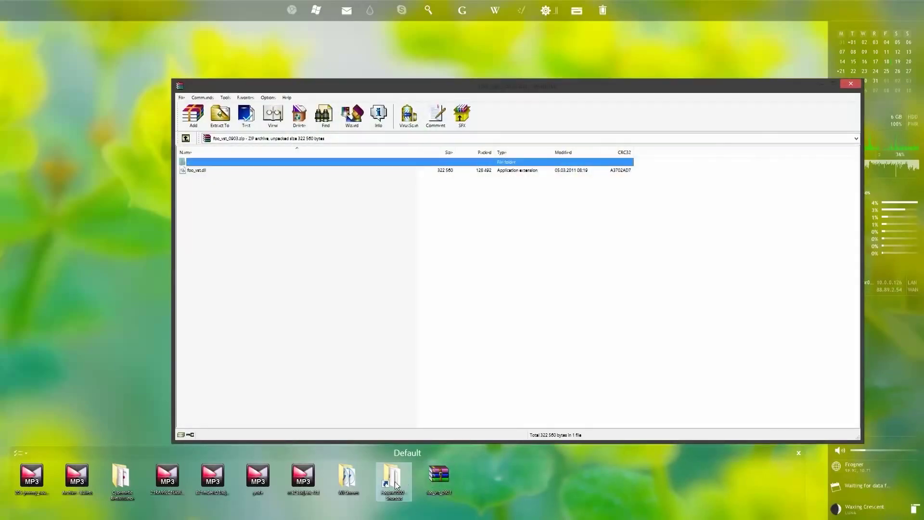
pyautogui.doubleClick(396, 482)
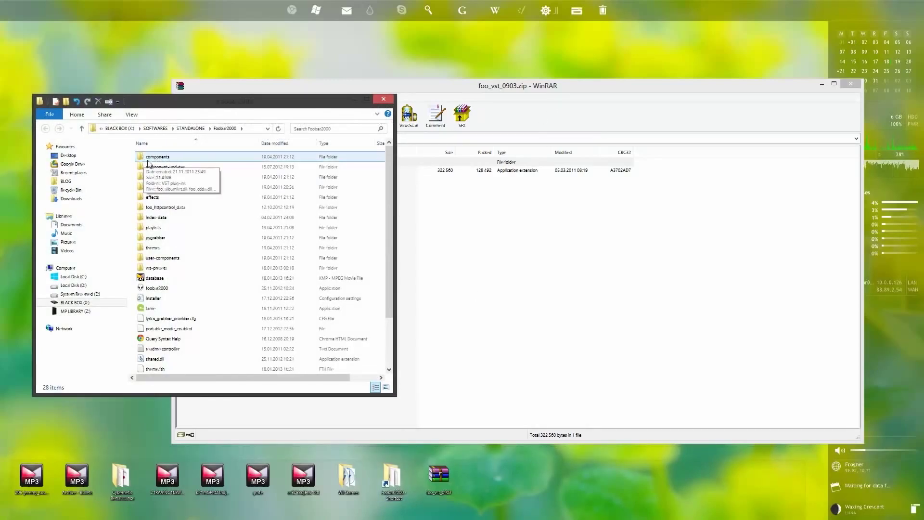
pyautogui.doubleClick(182, 158)
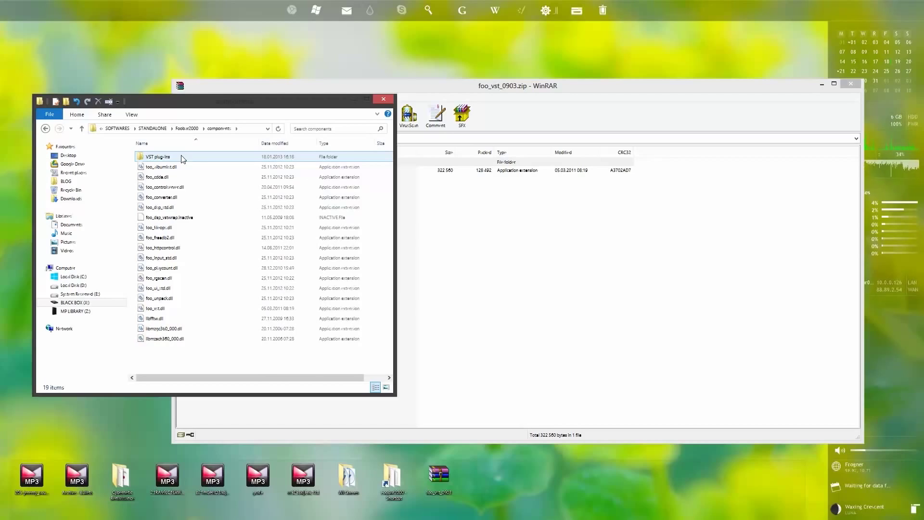
# Move the WinRAR window aside and select foo_vst.dll in the archive
pyautogui.click(365, 208)
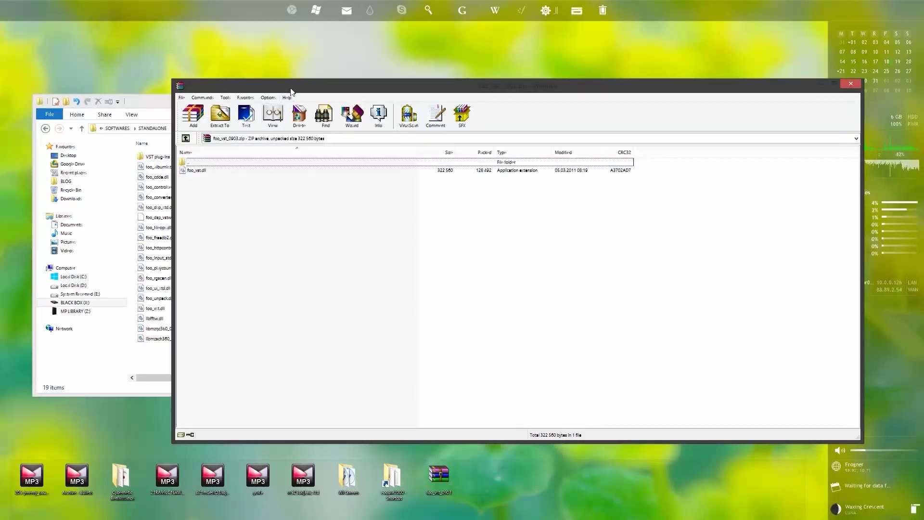
pyautogui.moveTo(505, 86); pyautogui.dragTo(545, 76)
pyautogui.click(241, 160)
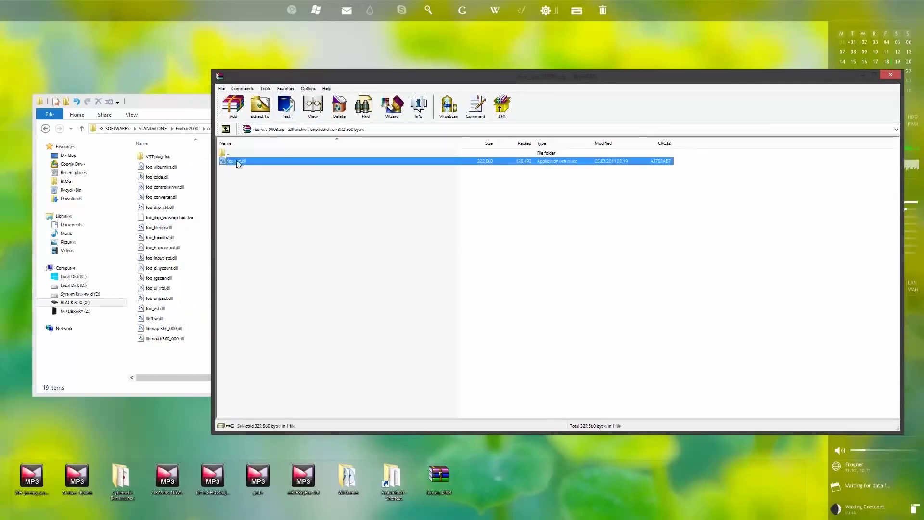
# Copy foo_vst.dll from WinRAR into components, replacing the existing file
pyautogui.moveTo(239, 165); pyautogui.dragTo(177, 360)
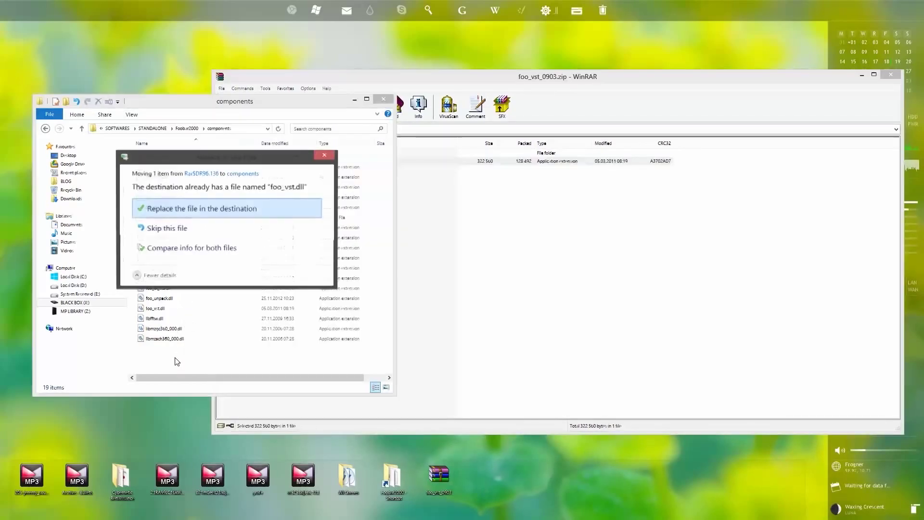
pyautogui.click(189, 211)
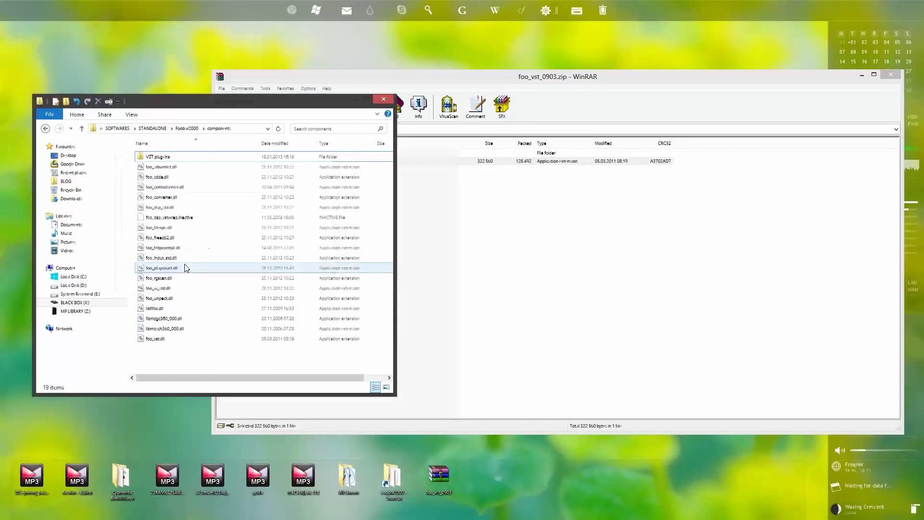
pyautogui.click(162, 157)
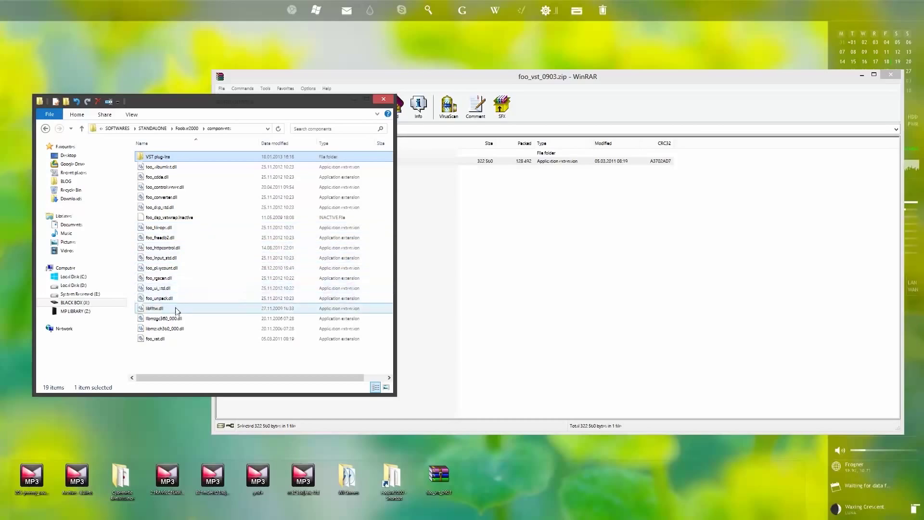
pyautogui.click(173, 340)
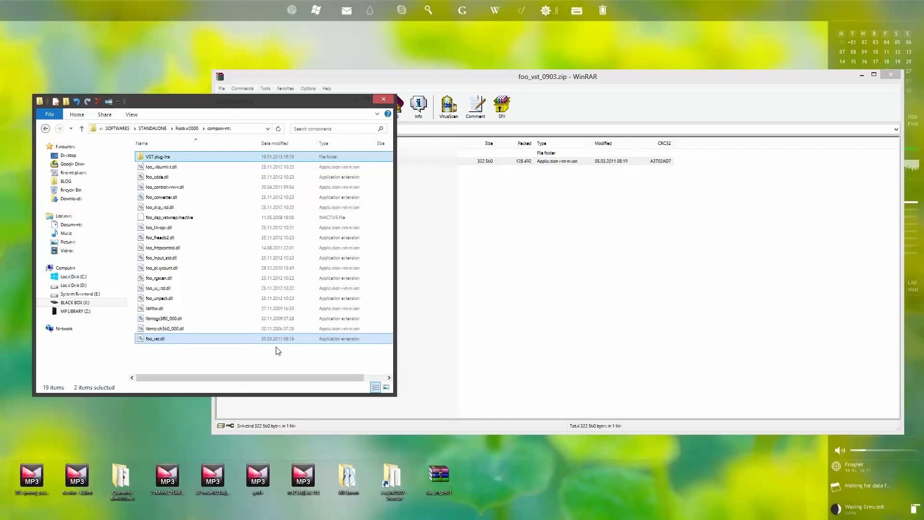
# Close Explorer and WinRAR, launch foobar2000, and open Preferences at the Components page
pyautogui.click(384, 100)
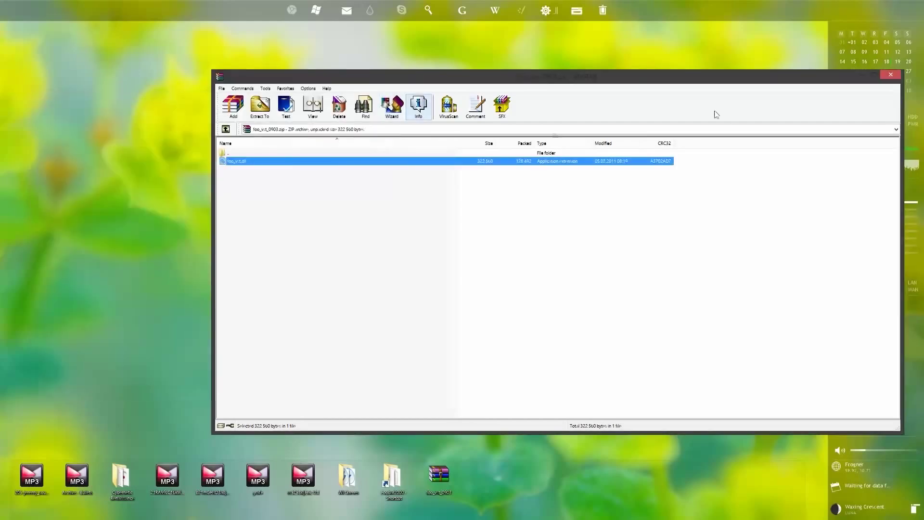
pyautogui.click(886, 78)
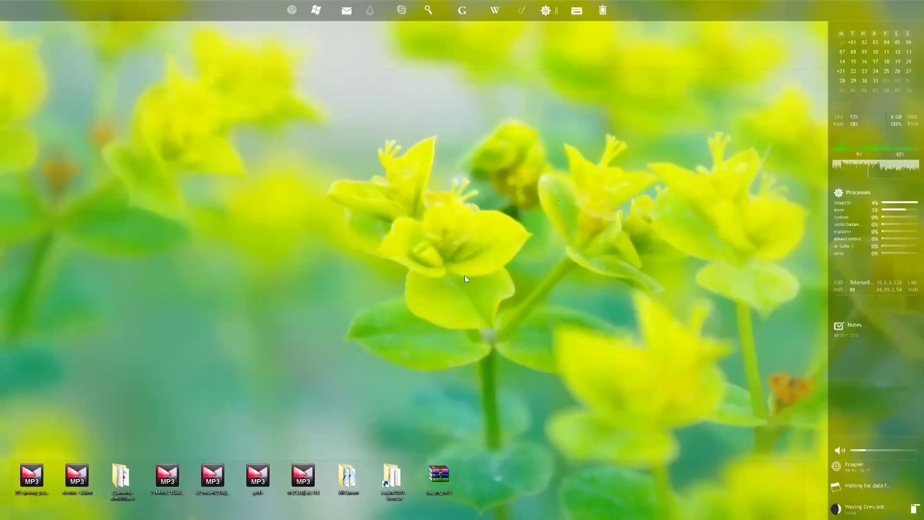
pyautogui.doubleClick(168, 477)
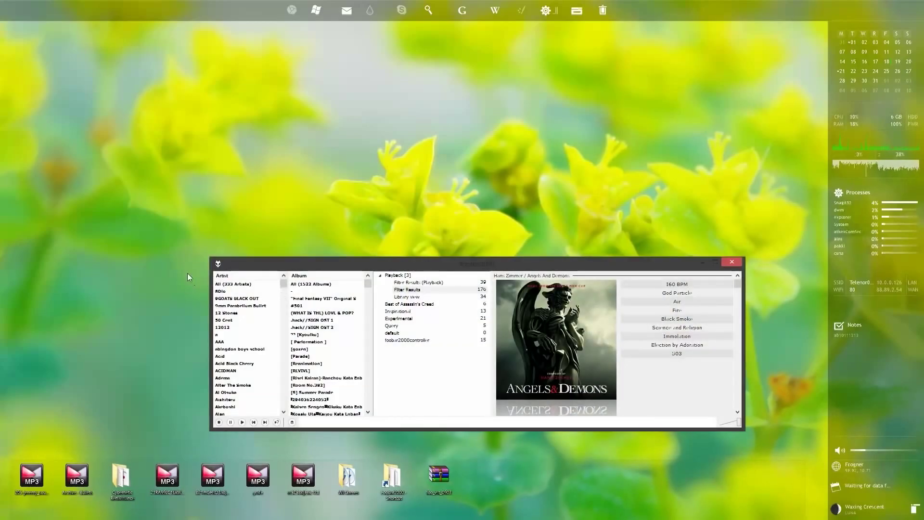
pyautogui.hotkey('ctrl', 'p')
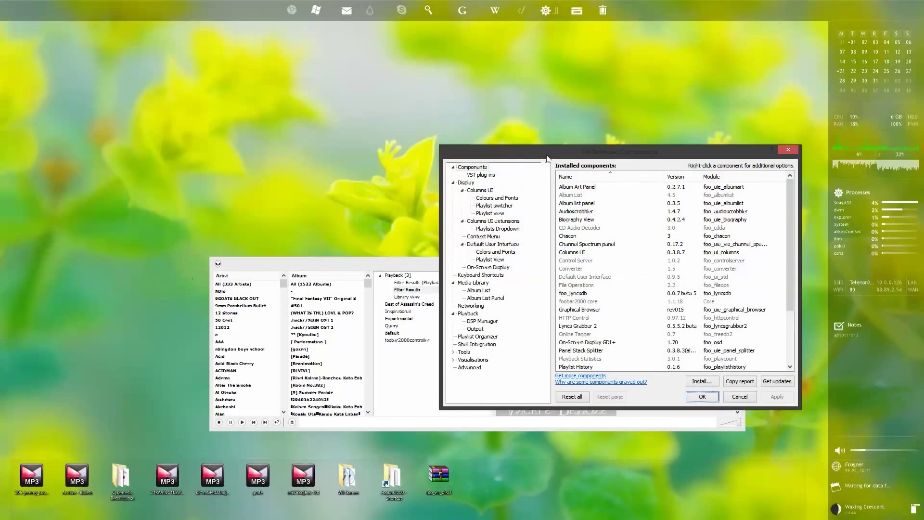
pyautogui.moveTo(548, 158); pyautogui.dragTo(356, 123)
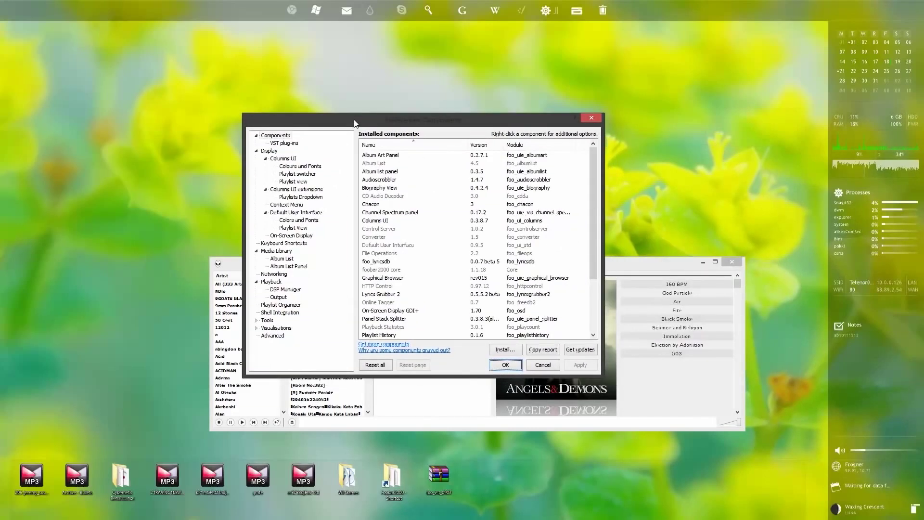
pyautogui.click(278, 136)
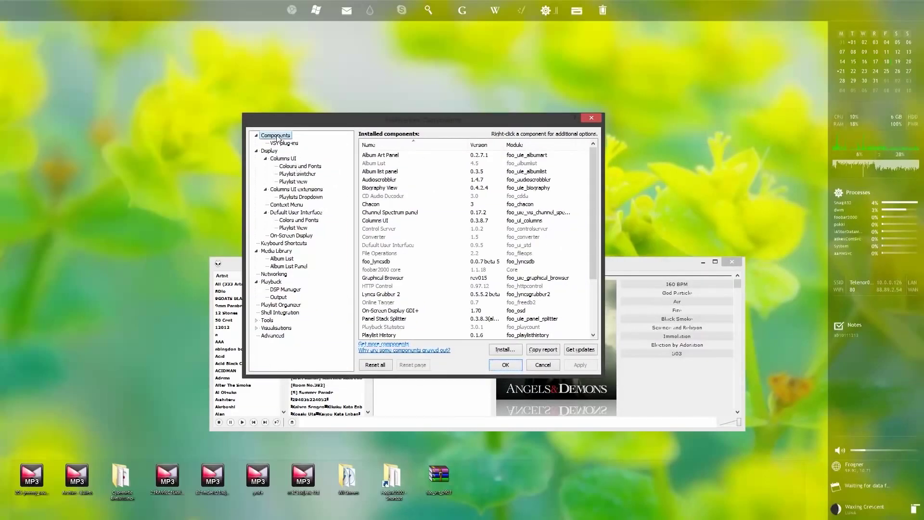
# Browse for a plug-in from the VST plug-ins page, finding no DLLs, and cancel
pyautogui.click(283, 143)
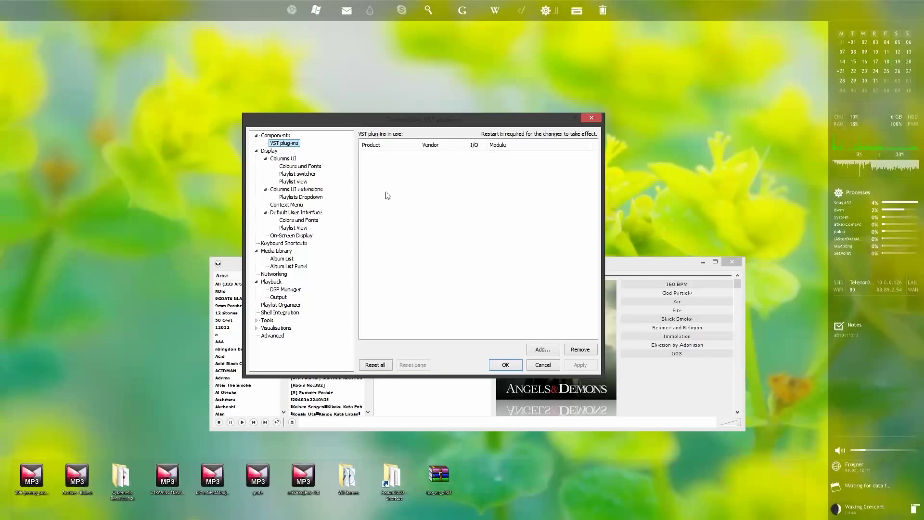
pyautogui.click(545, 353)
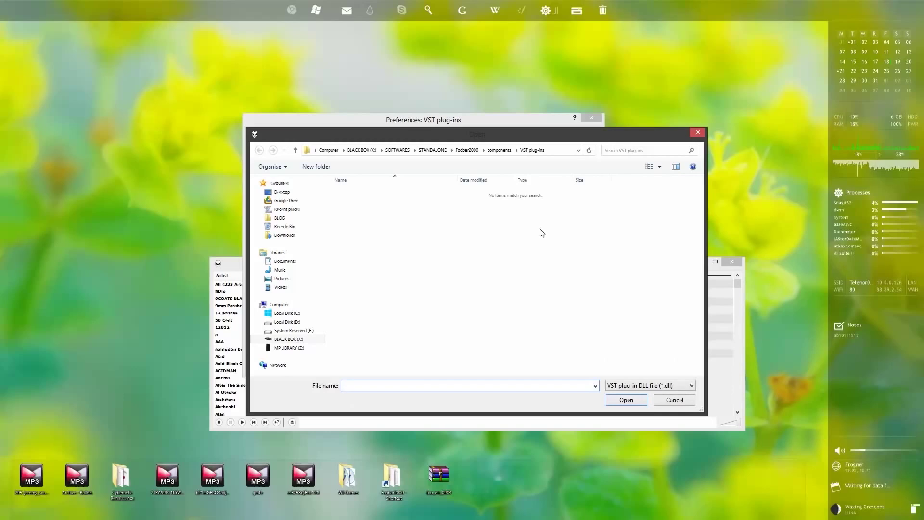
pyautogui.click(673, 401)
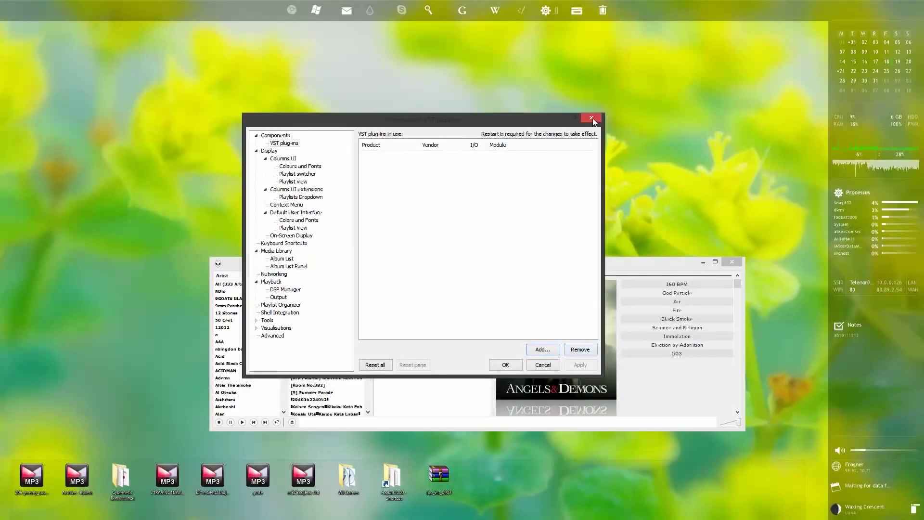
# Open foobar2000's empty VST plug-ins folder in File Explorer
pyautogui.click(394, 478)
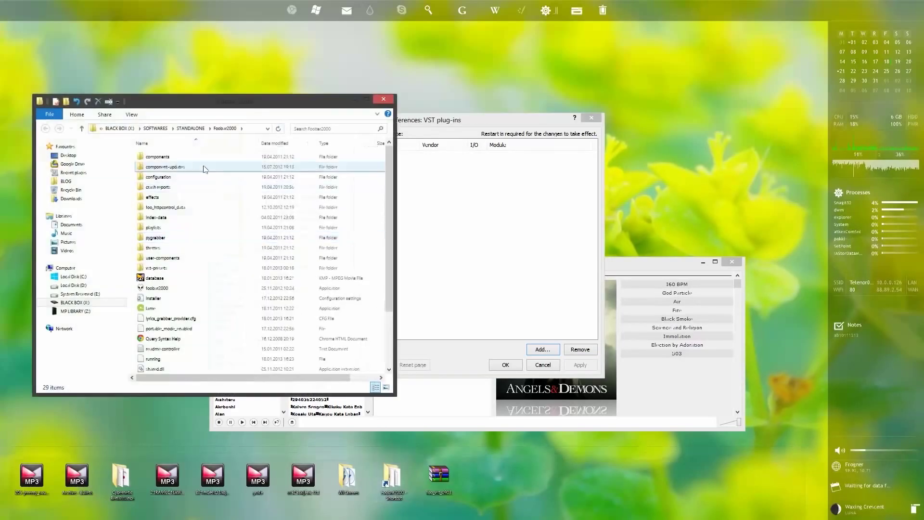
pyautogui.doubleClick(190, 155)
pyautogui.click(176, 158)
pyautogui.doubleClick(176, 159)
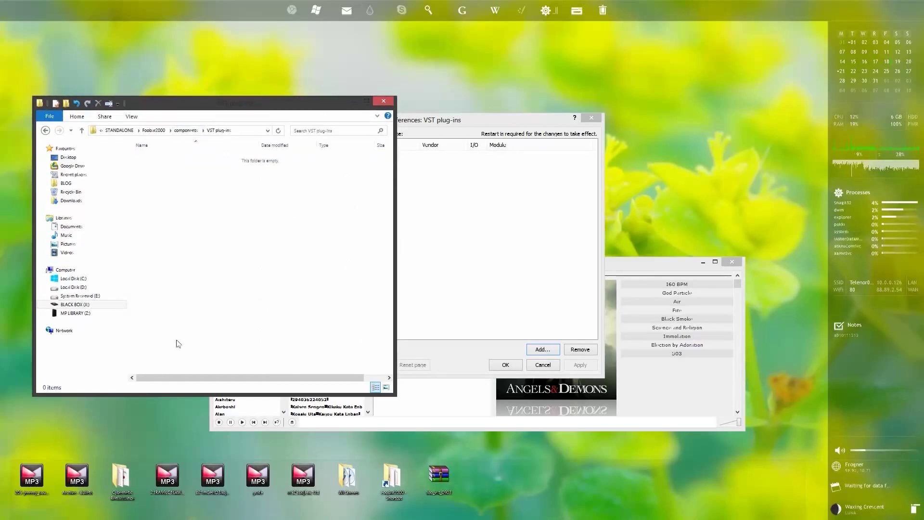
# Open a second window at C:\Program Files\Steinberg\VSTPlugins beside the first
pyautogui.press('super+e')
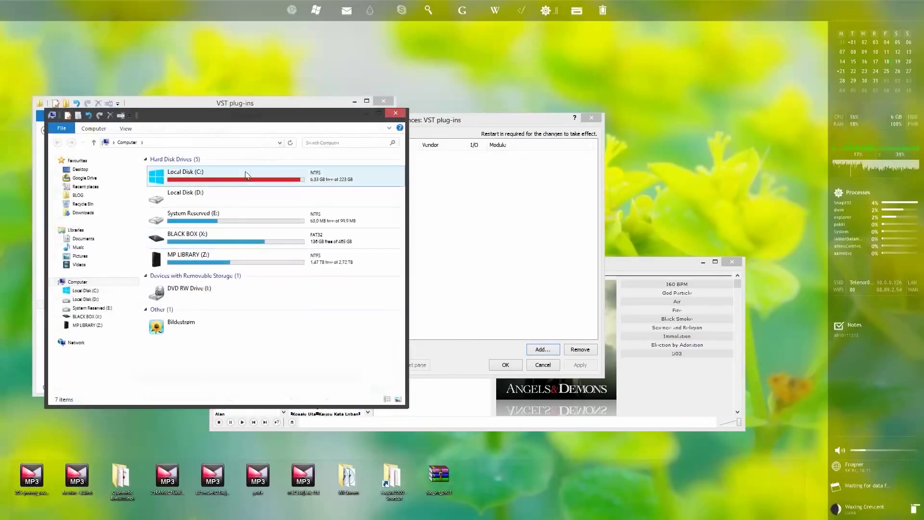
pyautogui.doubleClick(238, 177)
pyautogui.click(201, 271)
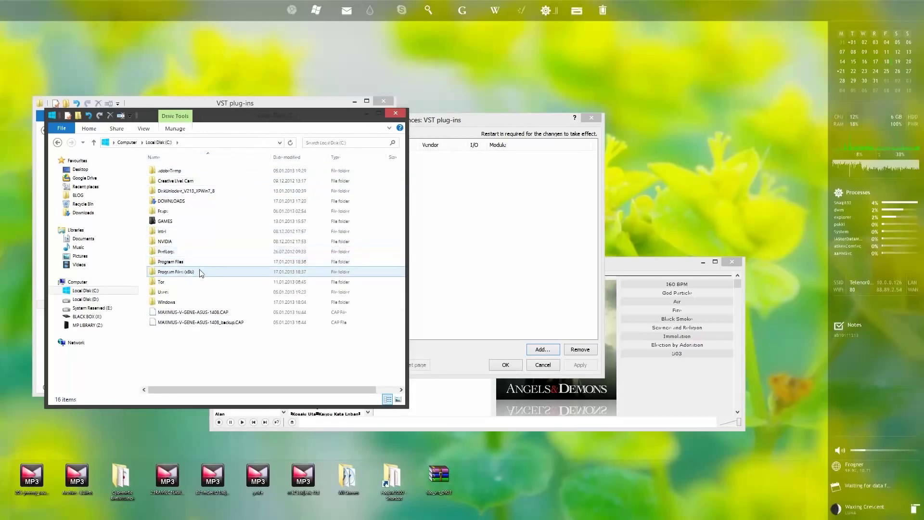
pyautogui.doubleClick(201, 272)
pyautogui.scroll(-3, 195, 278)
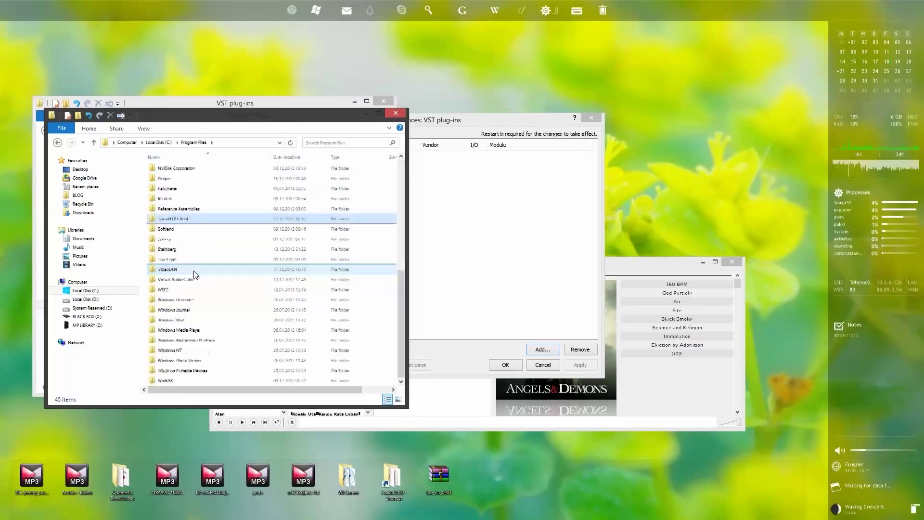
pyautogui.click(189, 218)
pyautogui.doubleClick(168, 249)
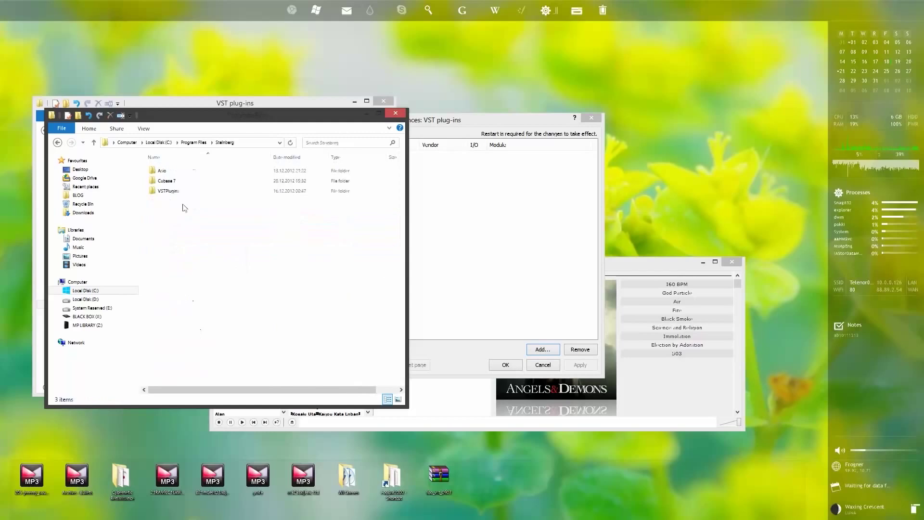
pyautogui.click(185, 190)
pyautogui.doubleClick(185, 190)
pyautogui.moveTo(217, 123); pyautogui.dragTo(575, 111)
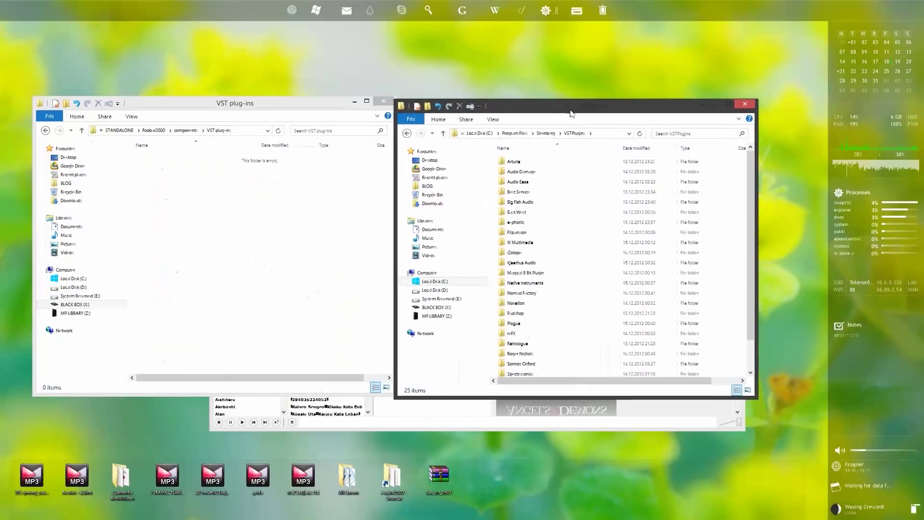
# Copy GEQ7.dll from the Kjaerhus Audio folder into the VST plug-ins folder
pyautogui.click(585, 220)
pyautogui.scroll(-1, 585, 220)
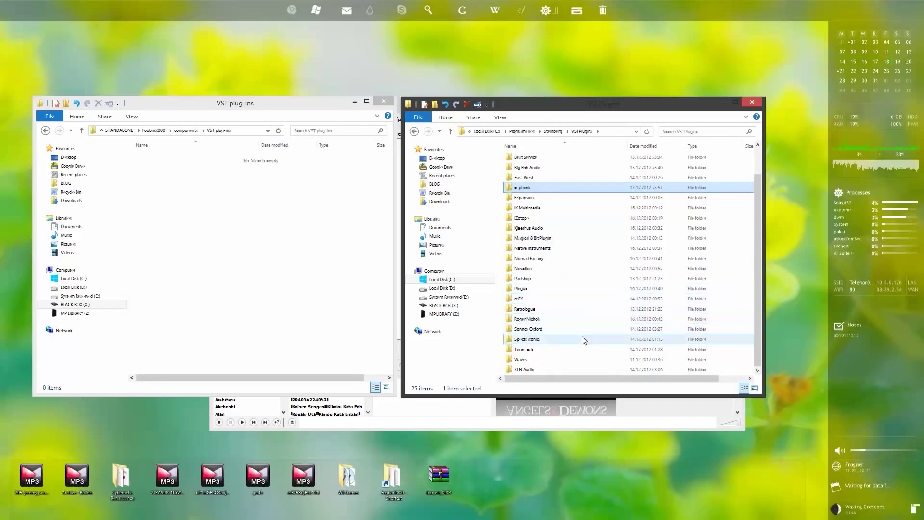
pyautogui.doubleClick(569, 229)
pyautogui.click(567, 228)
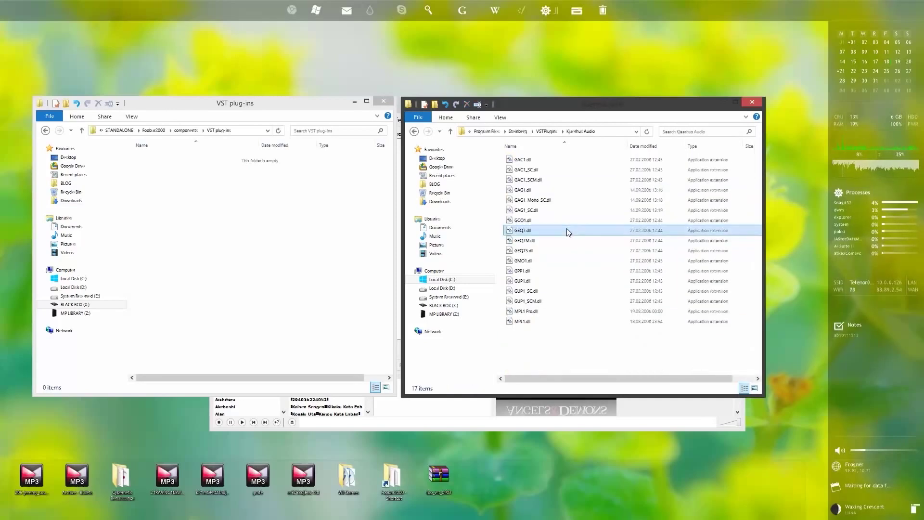
pyautogui.moveTo(567, 228); pyautogui.dragTo(298, 238)
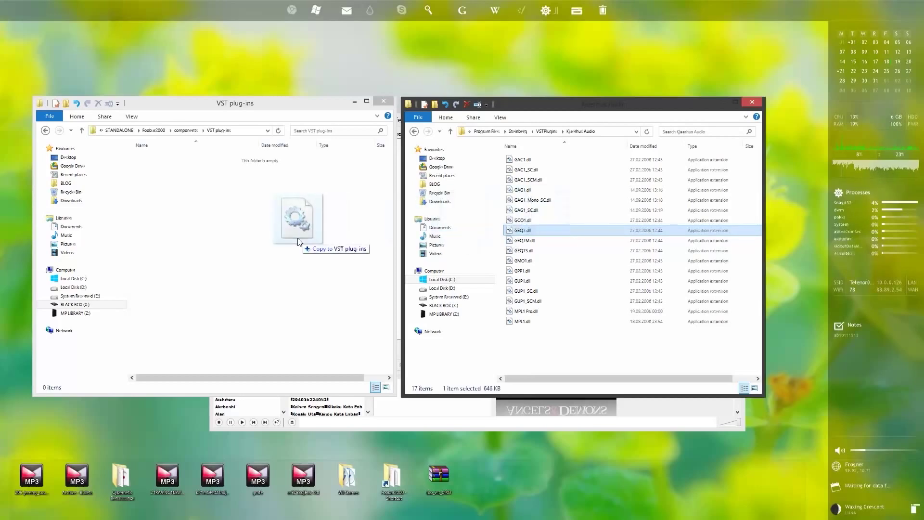
pyautogui.click(325, 253)
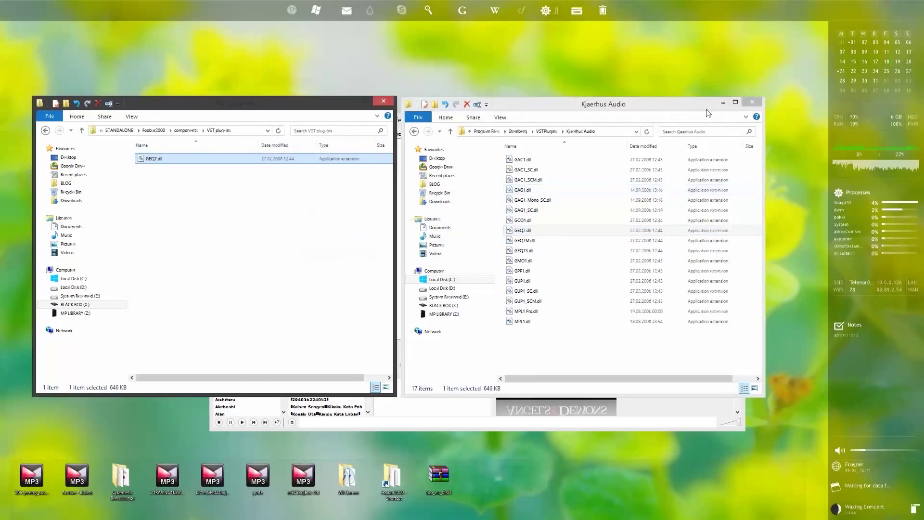
# Close both Explorer windows and add GEQ7.dll from components\VST plug-ins
pyautogui.click(750, 103)
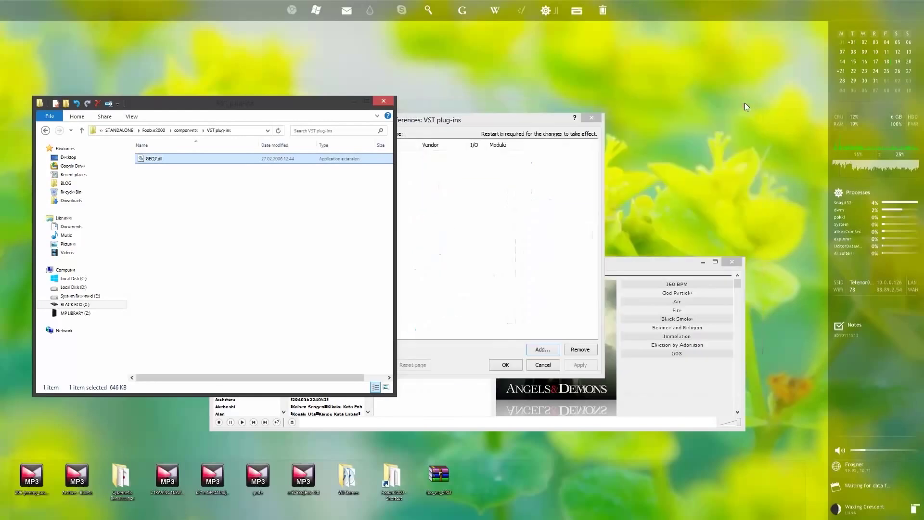
pyautogui.click(383, 101)
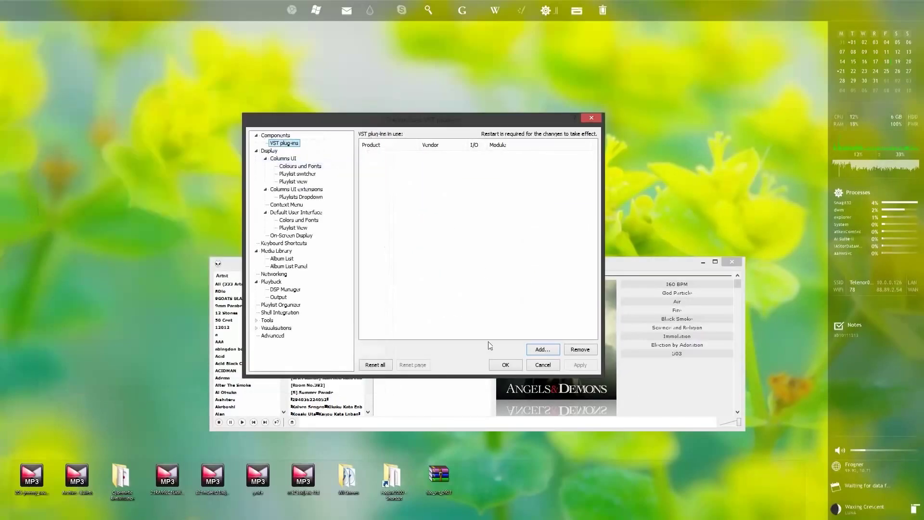
pyautogui.click(541, 349)
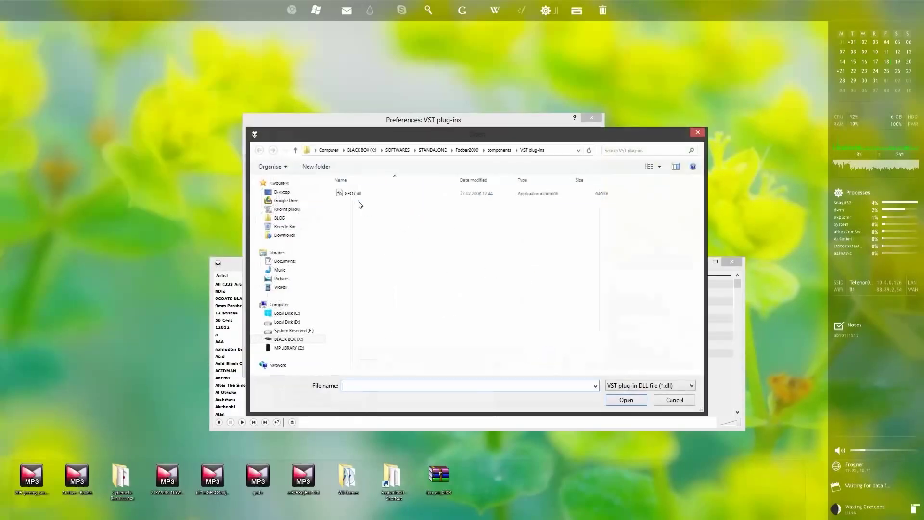
pyautogui.click(467, 150)
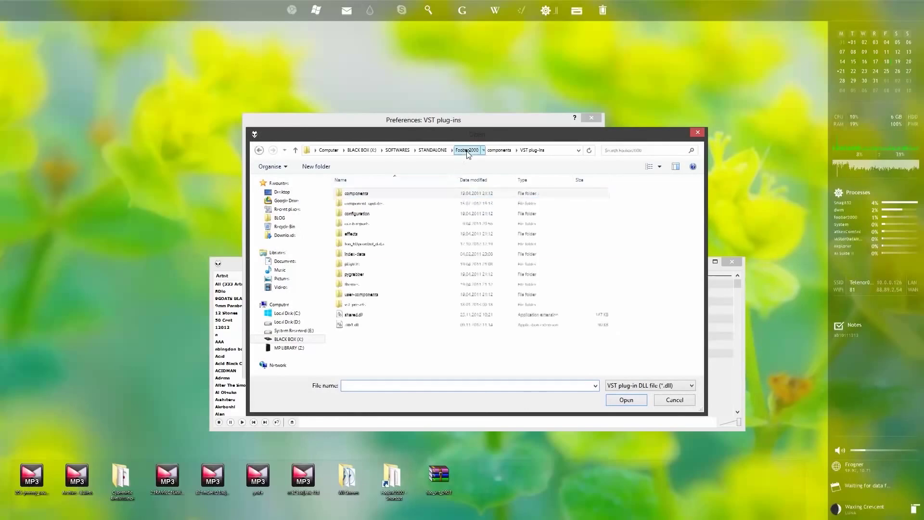
pyautogui.doubleClick(356, 194)
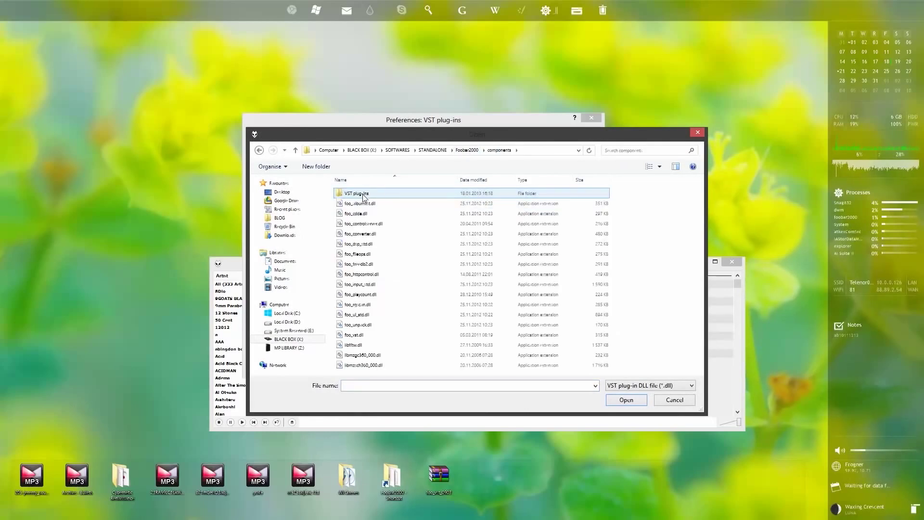
pyautogui.doubleClick(357, 193)
pyautogui.click(363, 195)
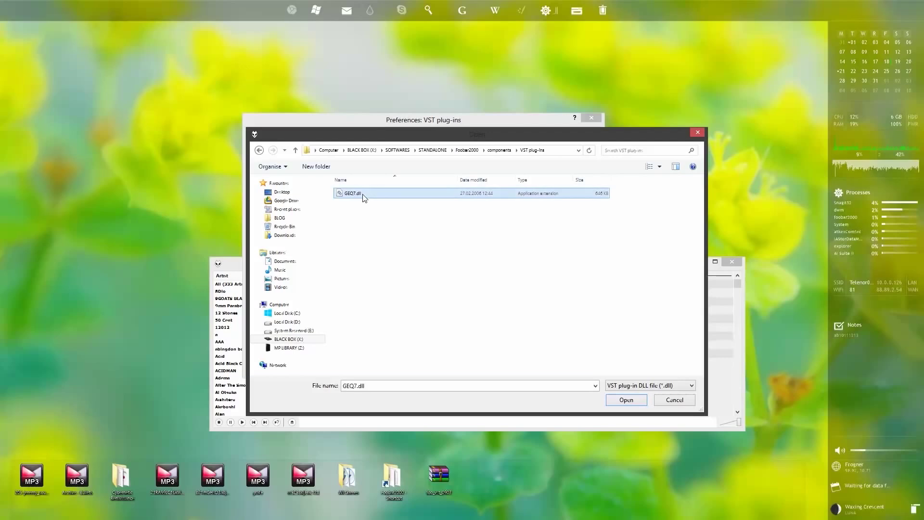
pyautogui.doubleClick(362, 195)
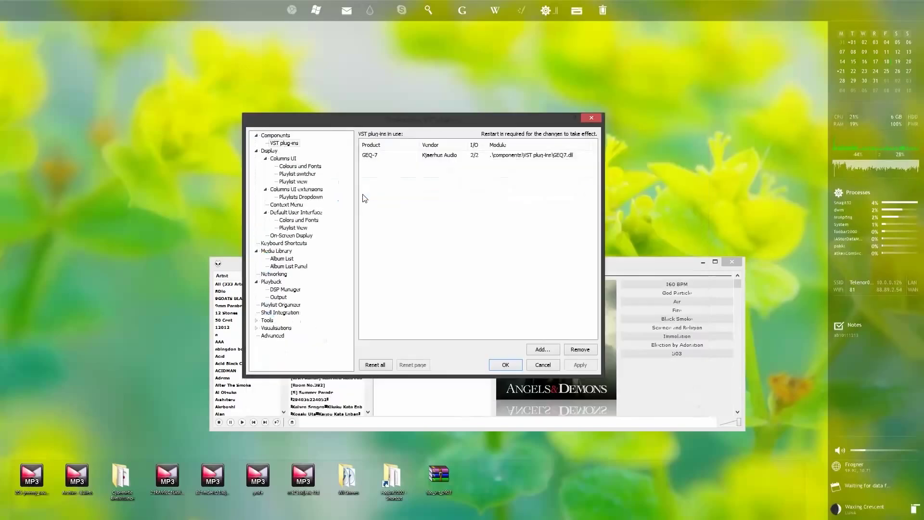
# Apply the VST plug-in list now showing GEQ-7 by Kjaerhus Audio
pyautogui.click(437, 156)
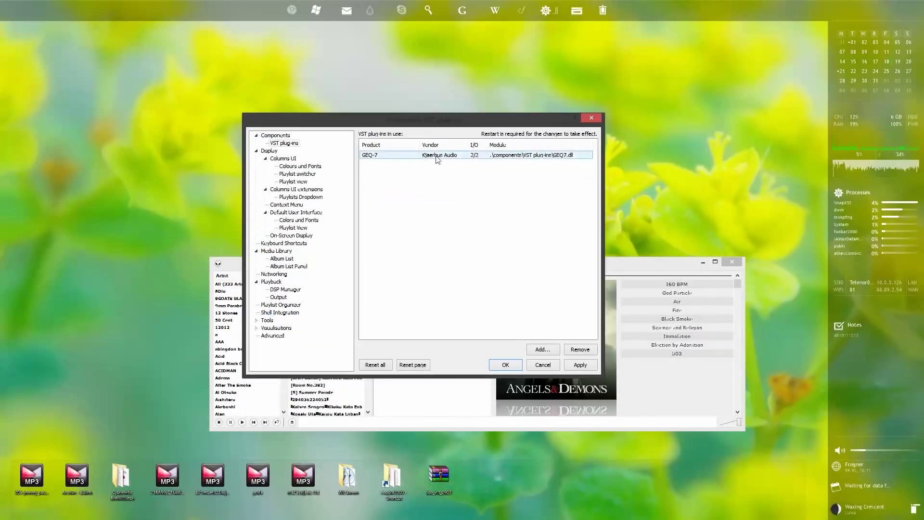
pyautogui.click(462, 197)
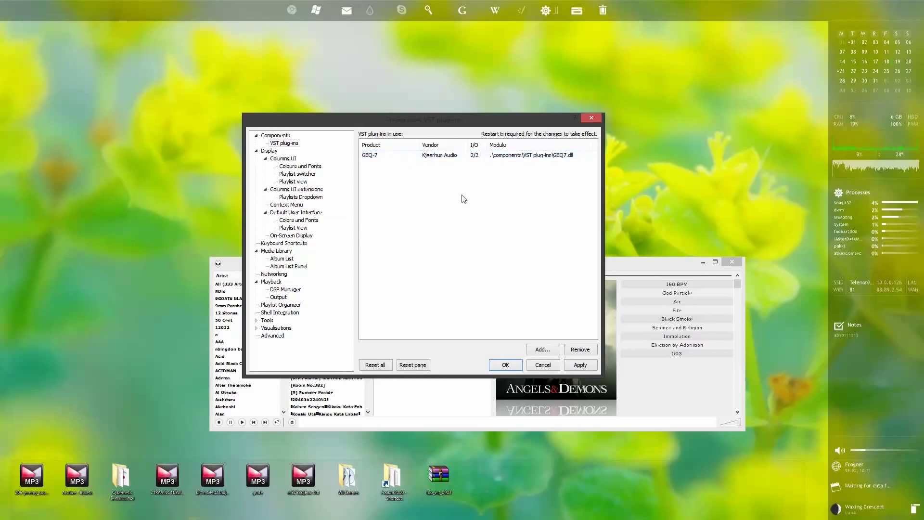
pyautogui.click(580, 365)
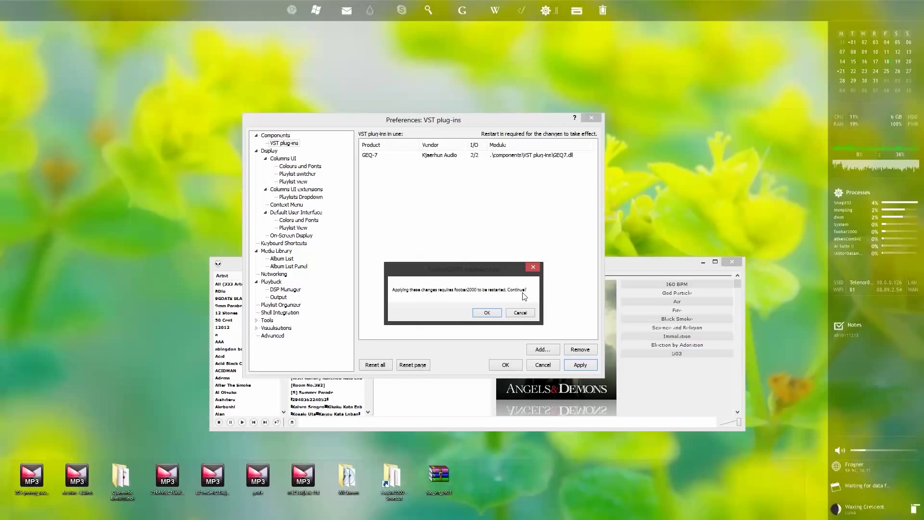
# Restart foobar2000, then move GEQ-7 from Available DSPs into the active DSP list
pyautogui.click(487, 313)
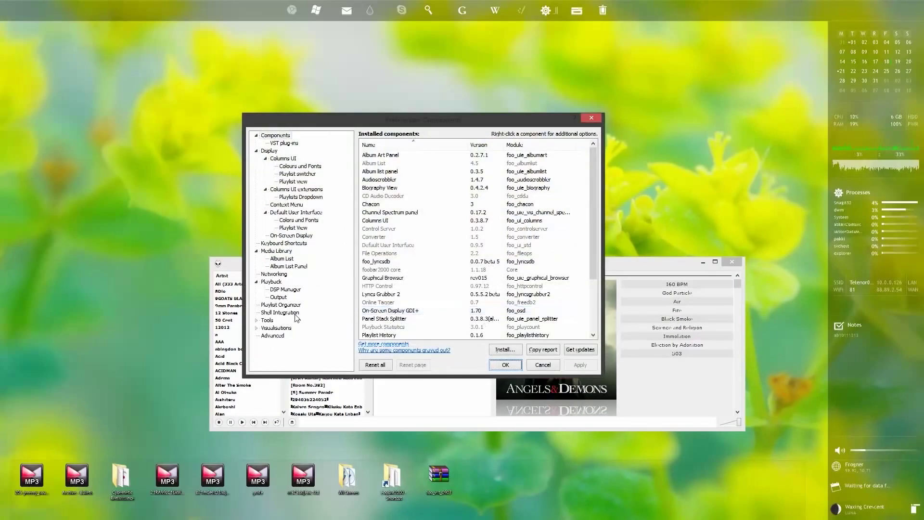
pyautogui.click(286, 289)
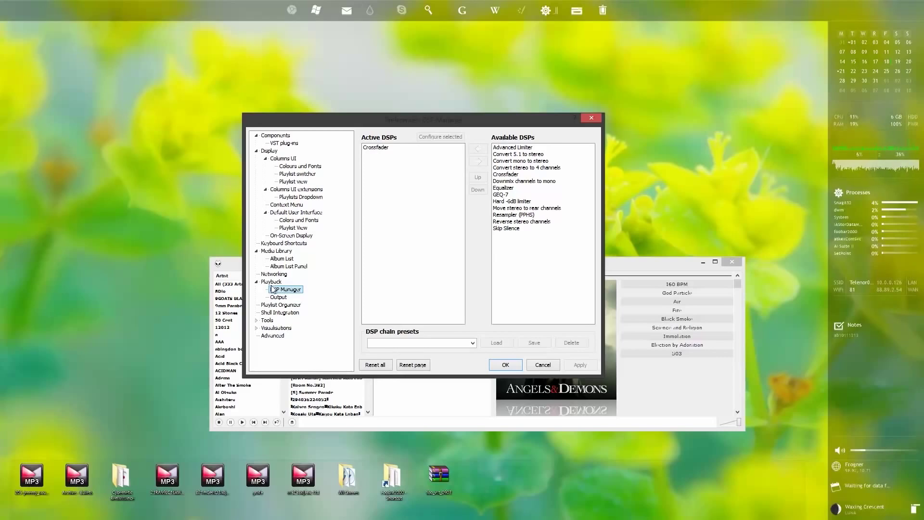
pyautogui.click(501, 195)
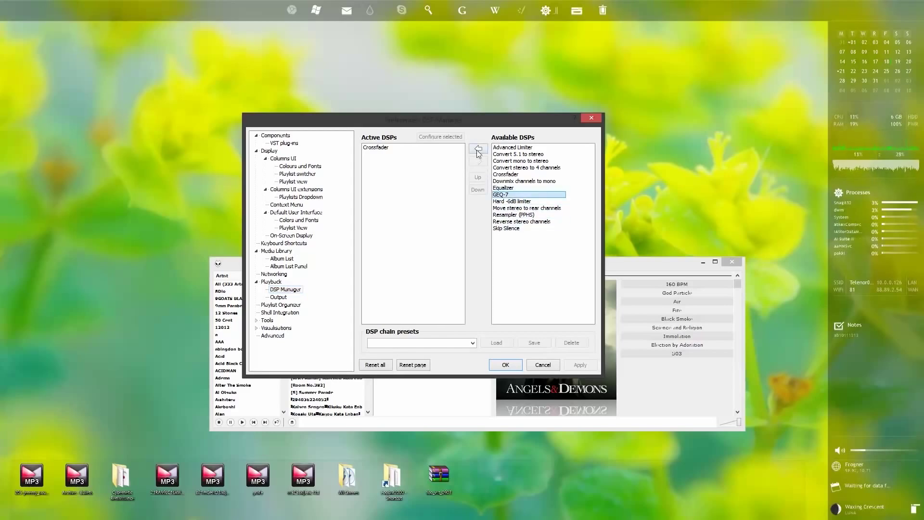
pyautogui.click(477, 152)
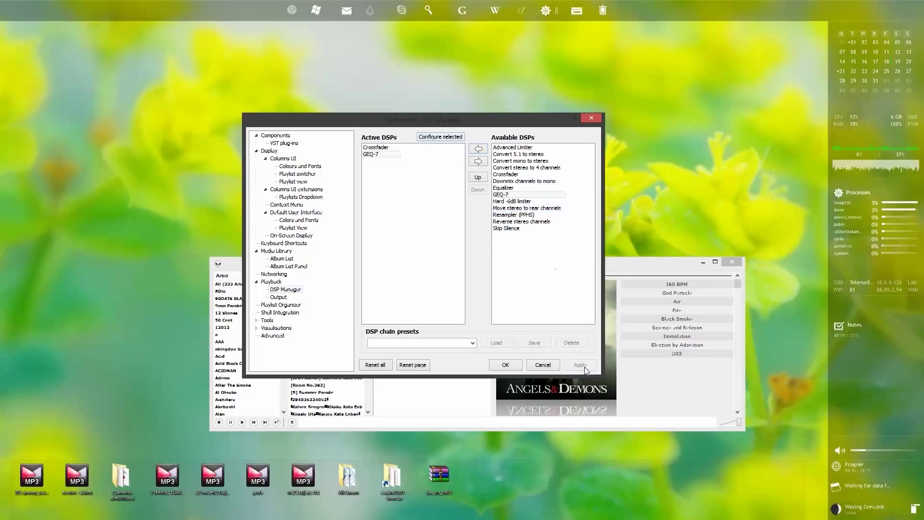
# In GEQ-7's window, set band 1 to 4.4 dB at 20 Hz and band 5 to 1.6 dB
pyautogui.click(454, 142)
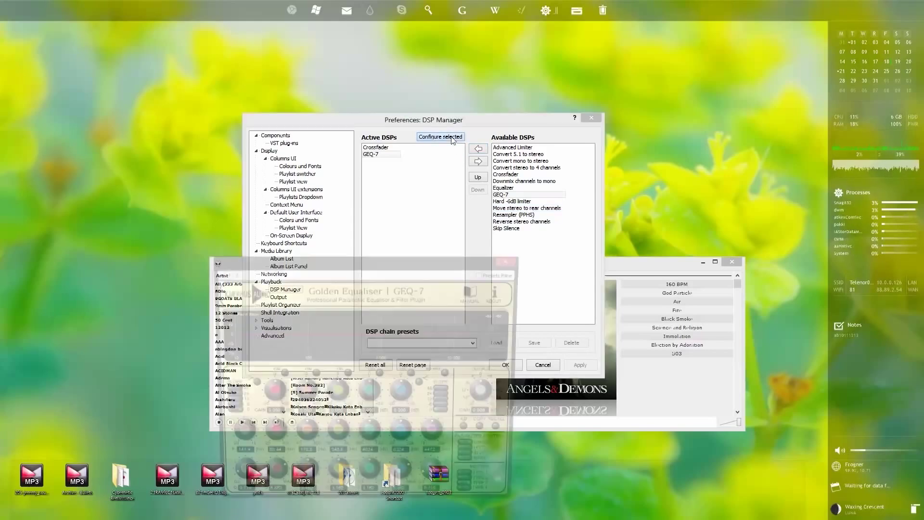
pyautogui.moveTo(431, 246); pyautogui.dragTo(405, 103)
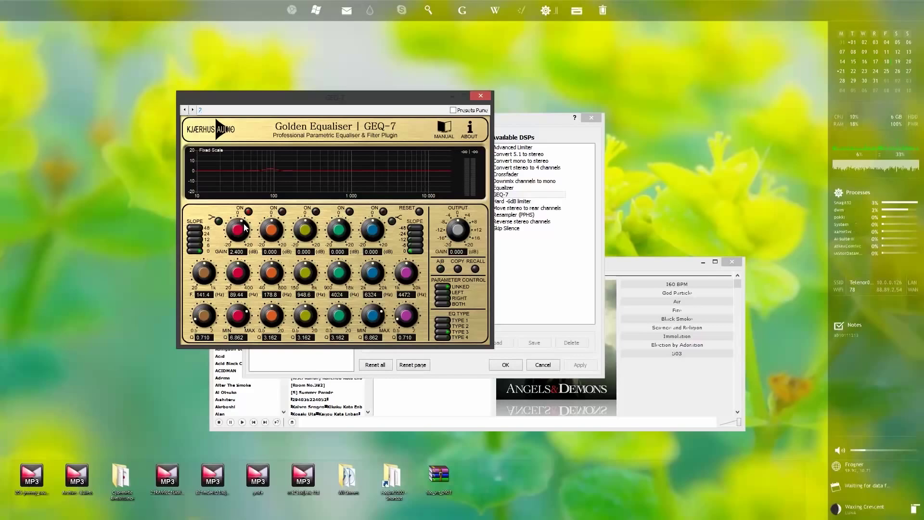
pyautogui.moveTo(245, 225); pyautogui.dragTo(245, 229)
pyautogui.moveTo(378, 236); pyautogui.dragTo(376, 231)
pyautogui.moveTo(202, 273); pyautogui.dragTo(205, 302)
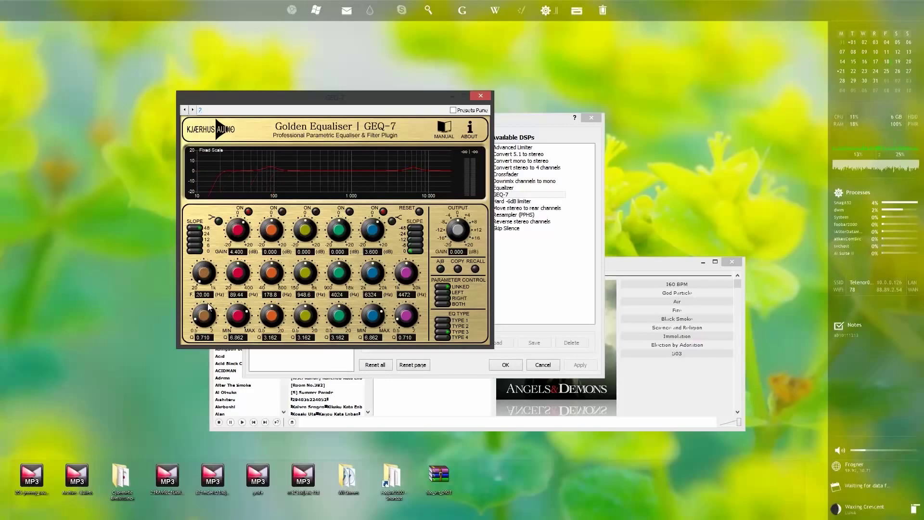
# Close the Golden Equaliser window to return to the DSP Manager page
pyautogui.click(480, 96)
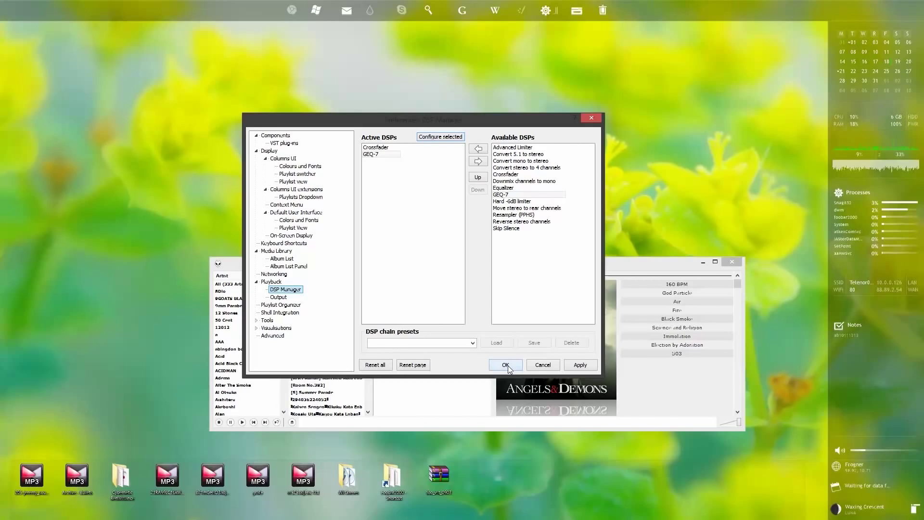